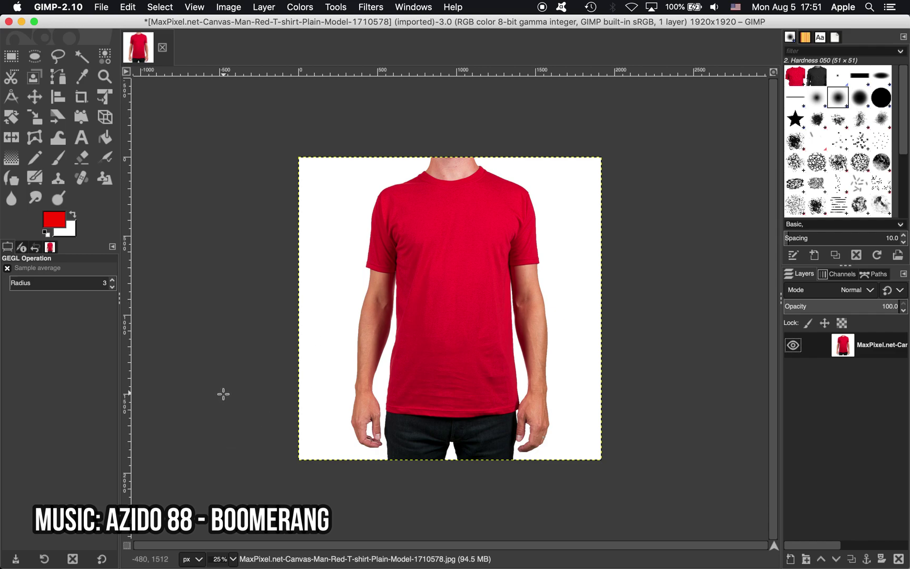
# Activate the Free Select tool and bring up the status-bar zoom level list
pyautogui.click(59, 58)
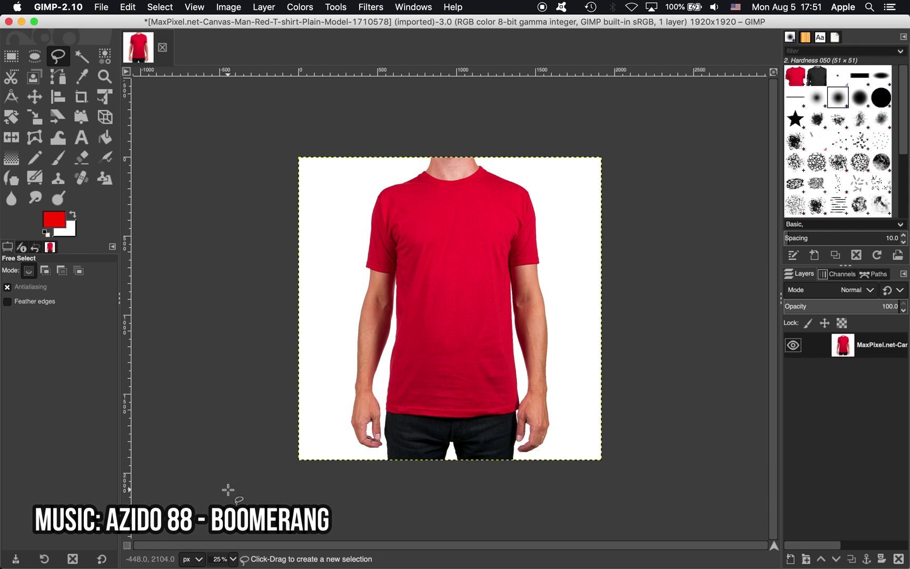
pyautogui.click(234, 560)
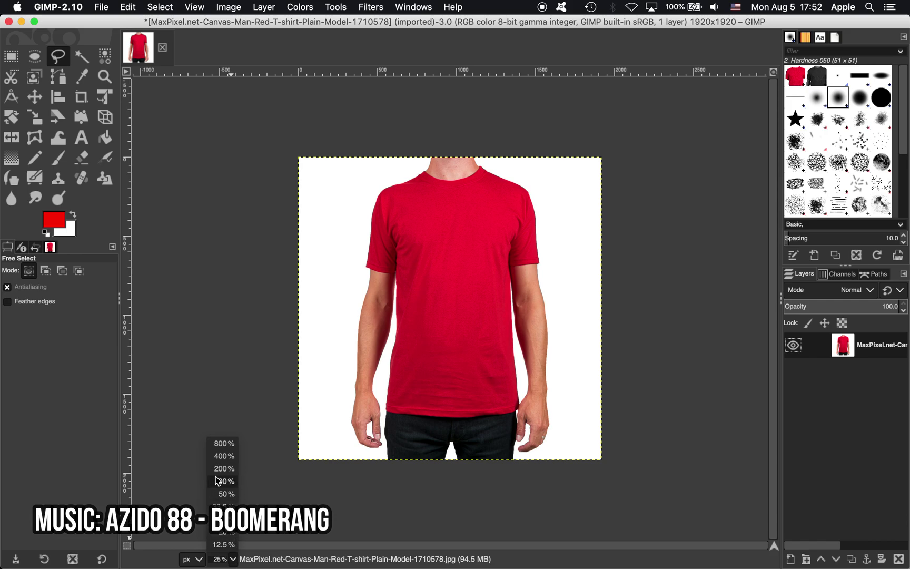
# Zoom in on the shirt and start the Free Select outline along its hem
pyautogui.click(224, 458)
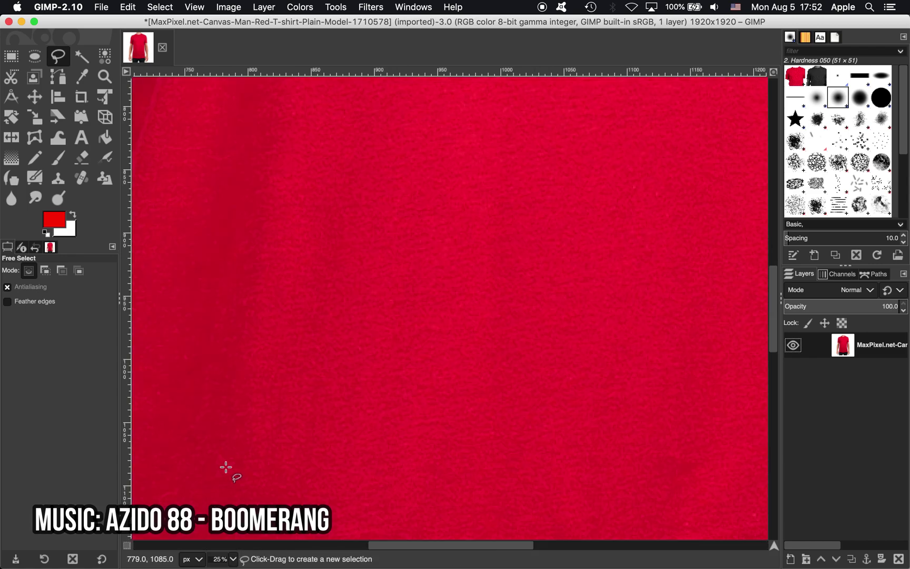
pyautogui.scroll(-15, 277, 457)
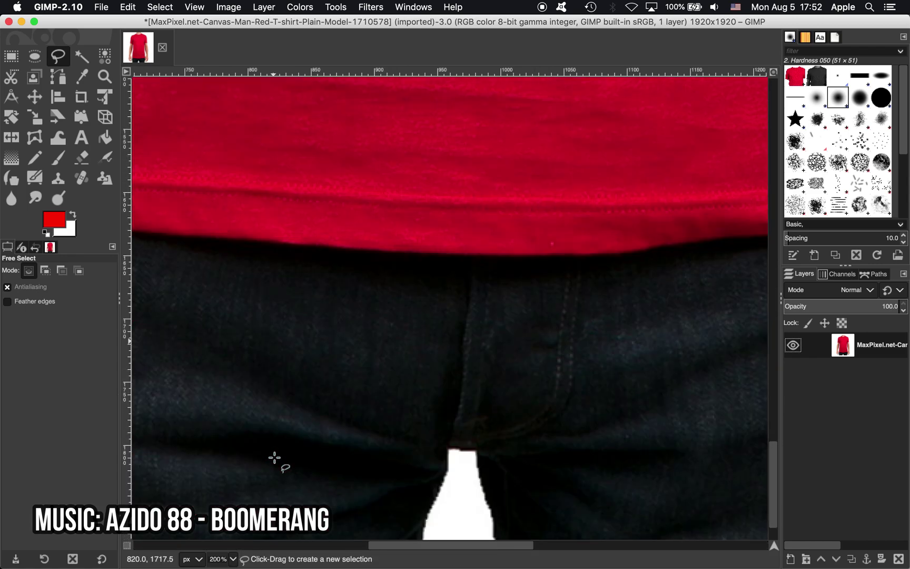
pyautogui.hscroll(-2, 274, 457)
pyautogui.hscroll(-8, 309, 487)
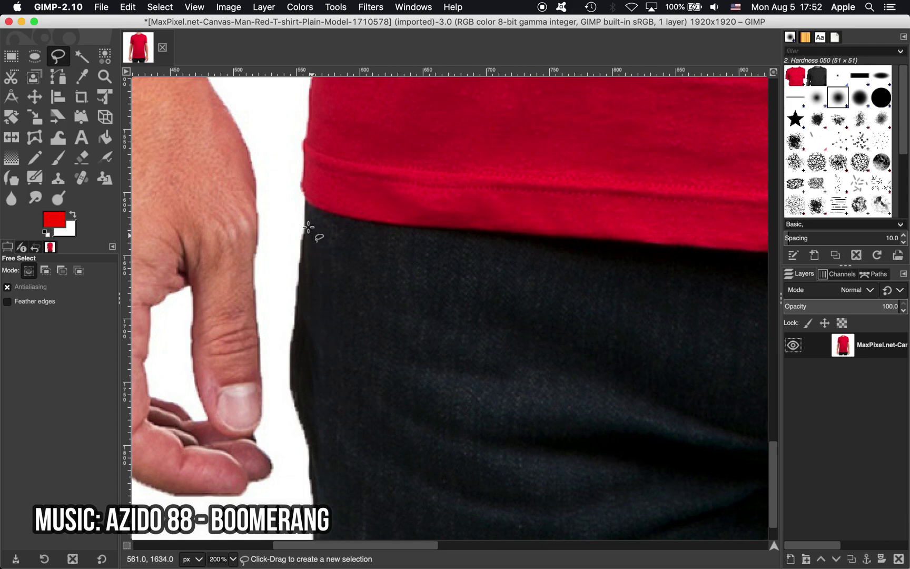
pyautogui.click(305, 201)
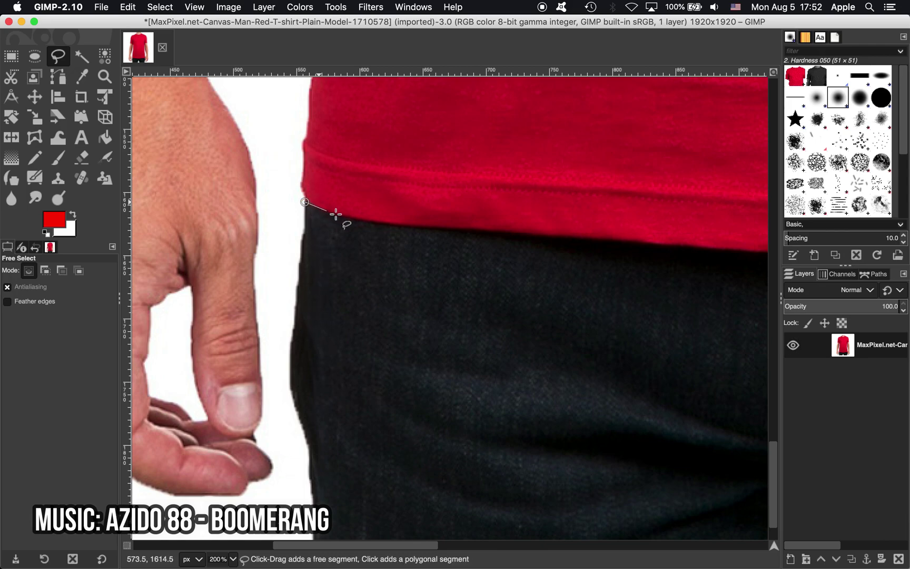
pyautogui.moveTo(305, 202); pyautogui.dragTo(415, 230)
pyautogui.click(416, 227)
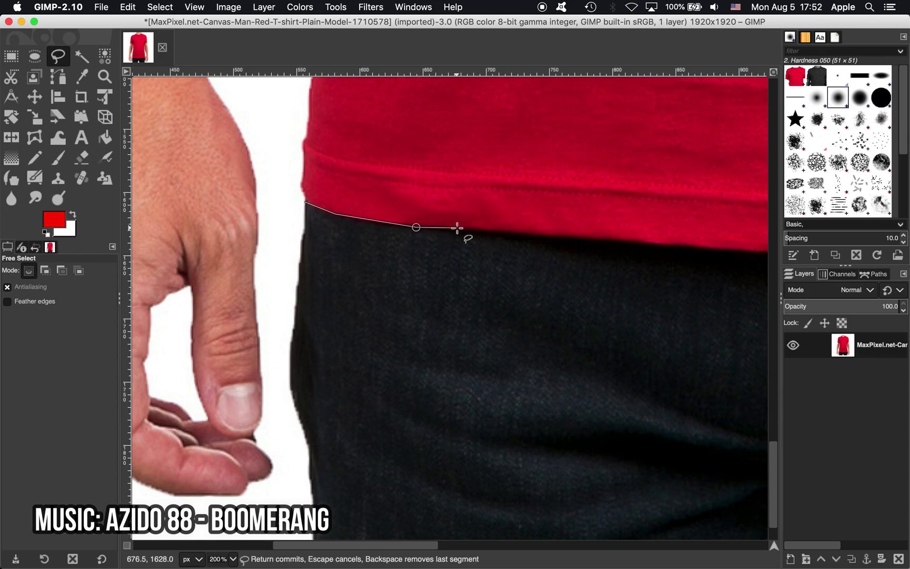
pyautogui.click(457, 228)
# Continue placing outline points along the hem toward its right end
pyautogui.click(639, 241)
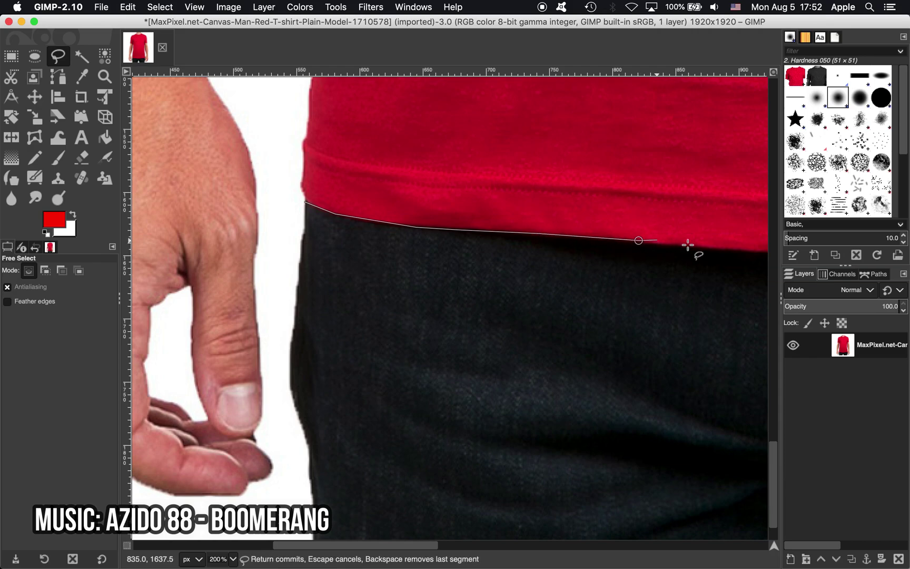
pyautogui.click(726, 248)
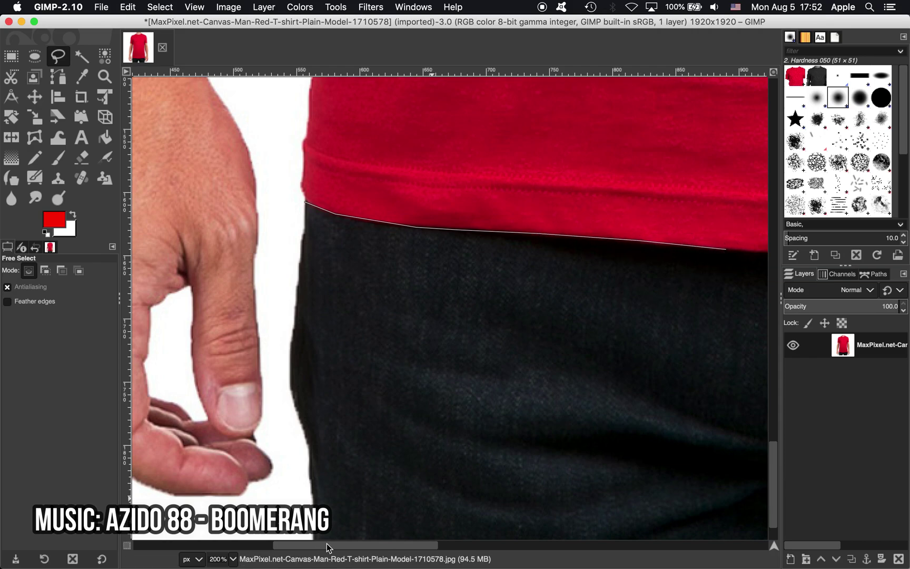
pyautogui.moveTo(347, 544); pyautogui.dragTo(508, 526)
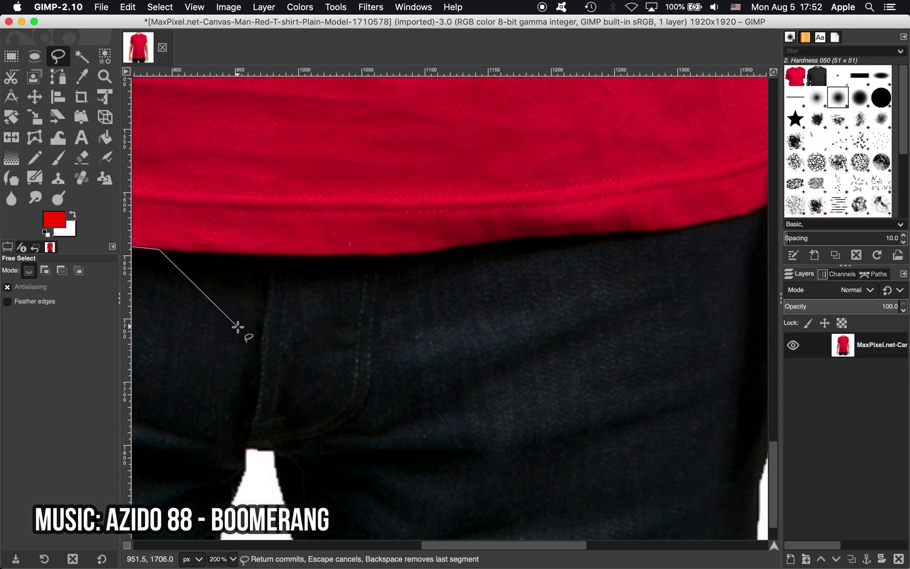
pyautogui.click(421, 253)
pyautogui.click(464, 244)
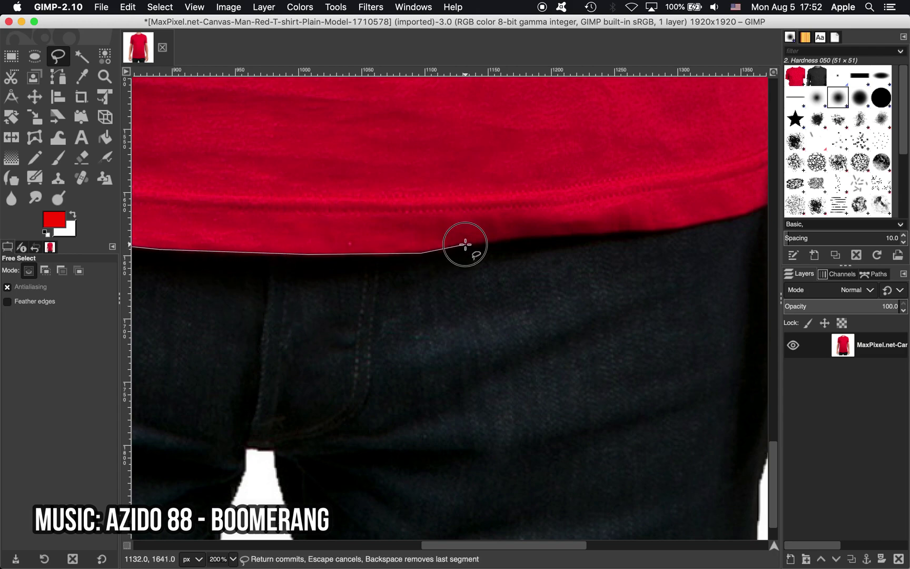
pyautogui.click(532, 237)
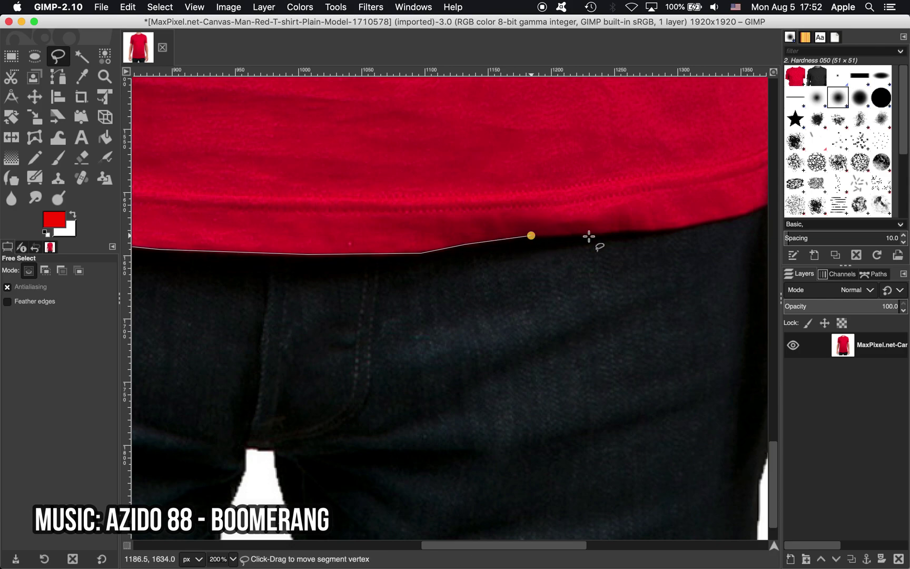
pyautogui.click(616, 232)
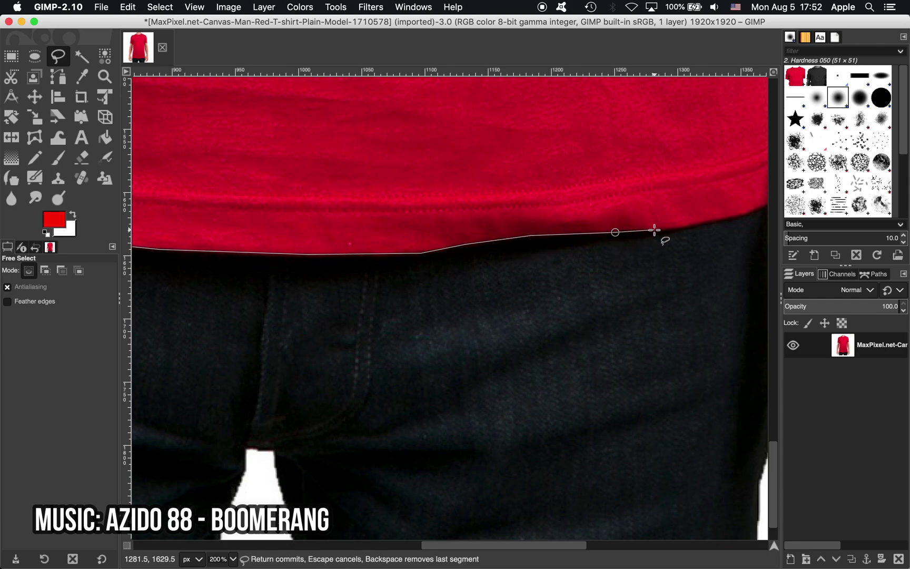
pyautogui.click(654, 229)
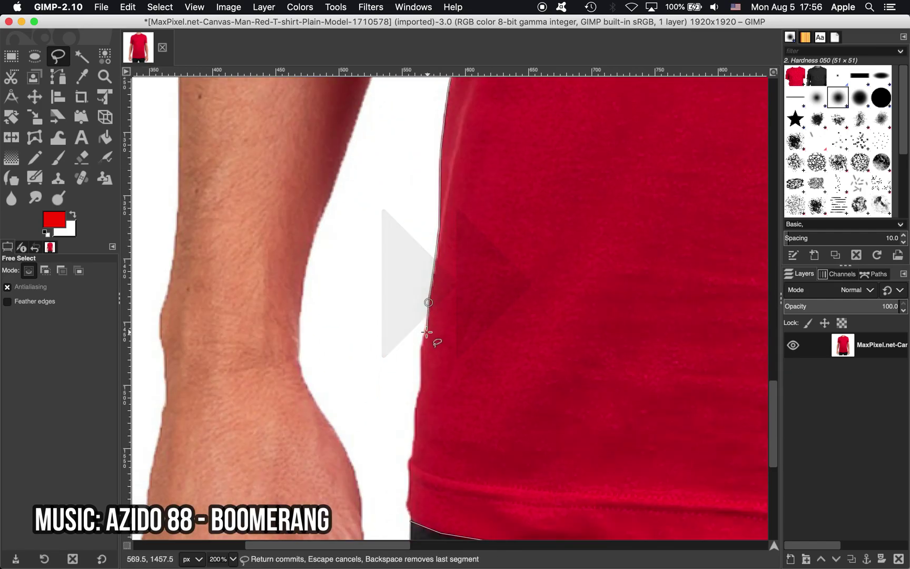
# Trace the outline down the shirt's side edge back to the start point
pyautogui.click(415, 404)
pyautogui.click(414, 440)
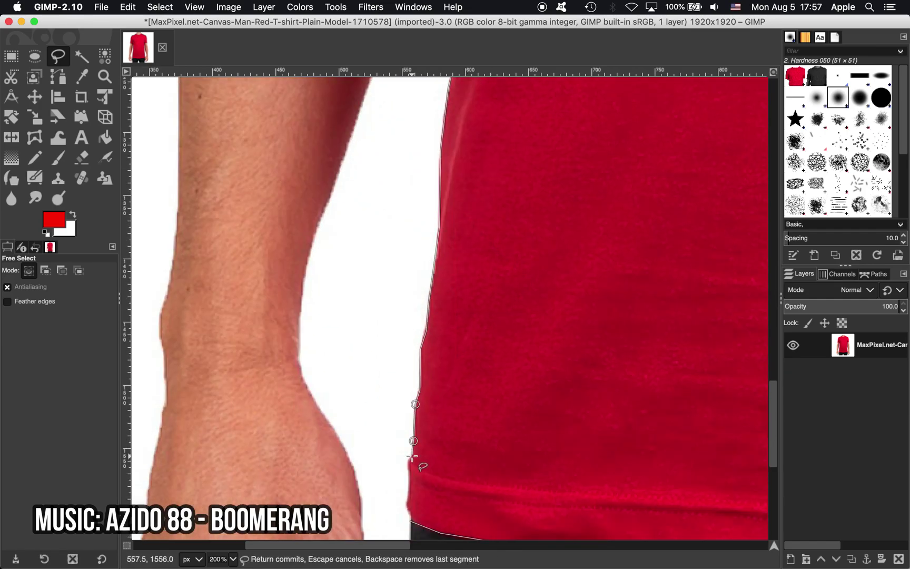
pyautogui.click(412, 456)
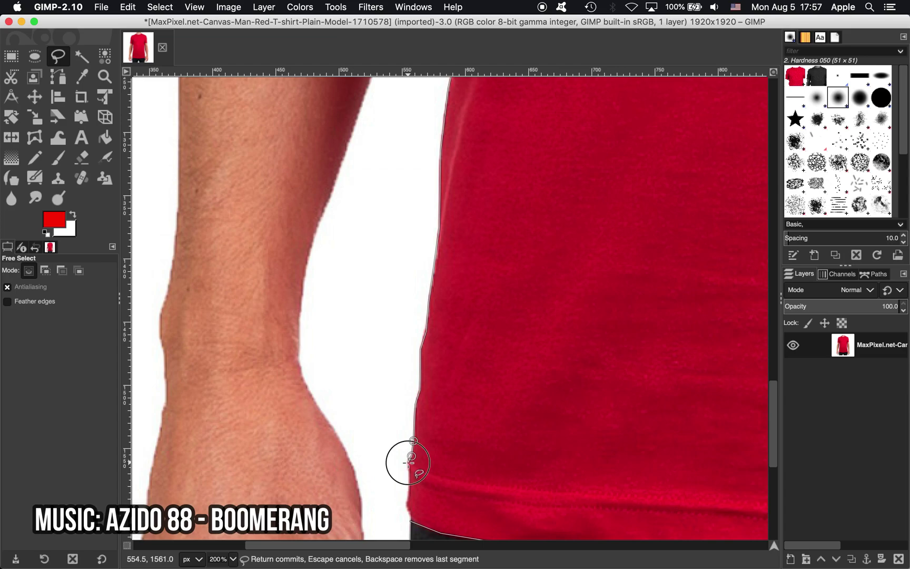
pyautogui.click(407, 462)
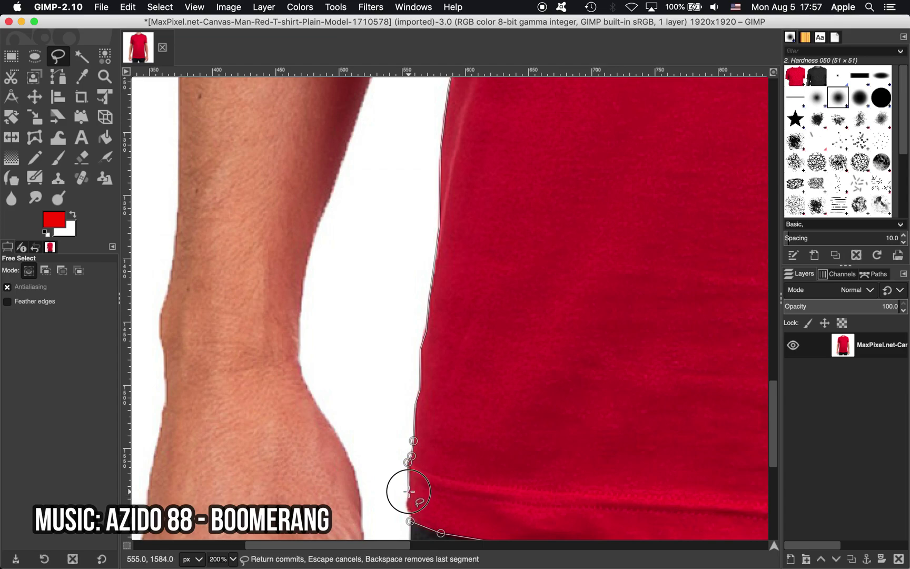
pyautogui.click(409, 491)
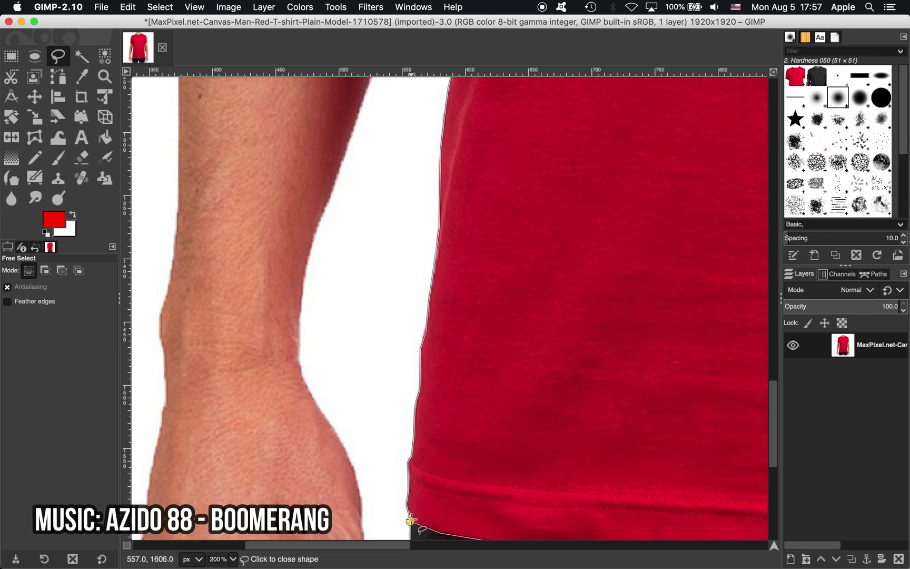
pyautogui.click(410, 520)
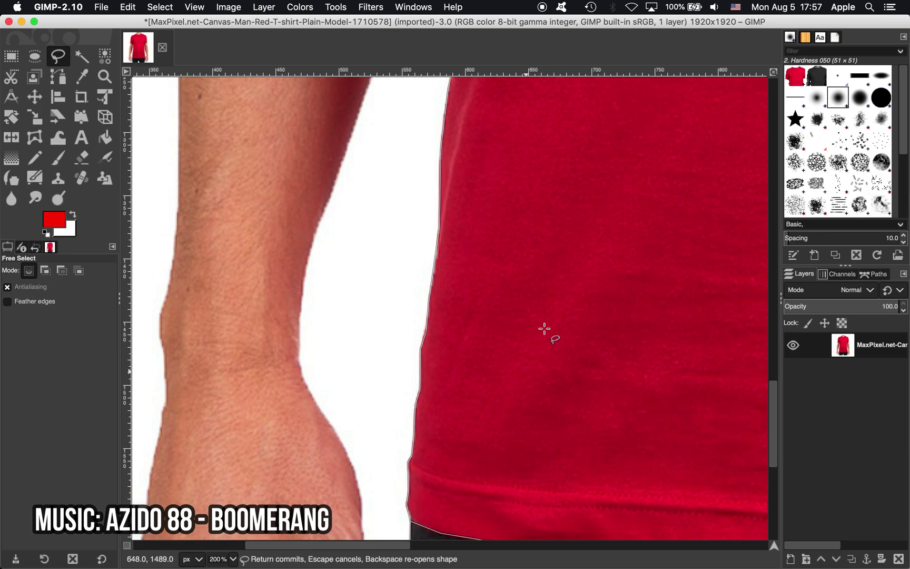
# Zoom out to the whole shirt and commit the outline as a selection
pyautogui.click(232, 559)
pyautogui.click(235, 500)
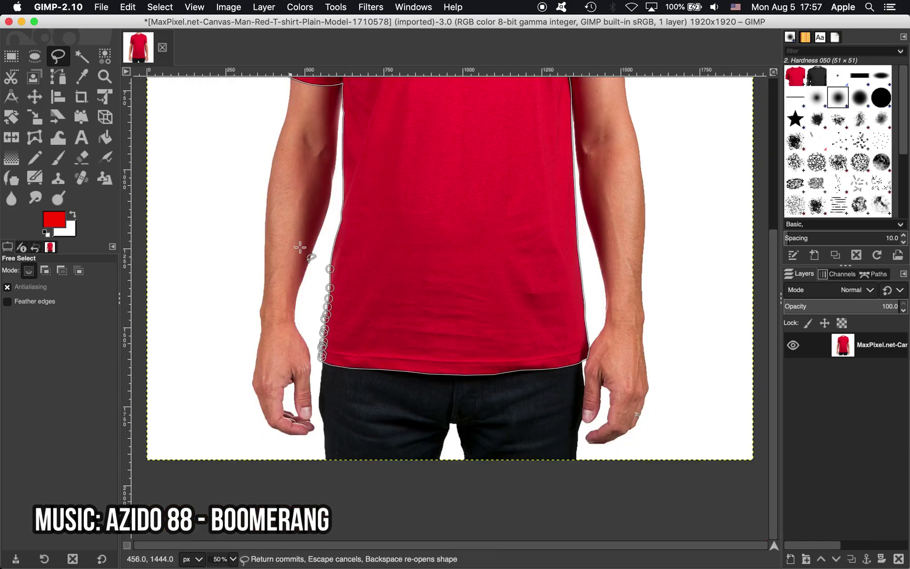
pyautogui.scroll(5, 315, 263)
pyautogui.press('Return')
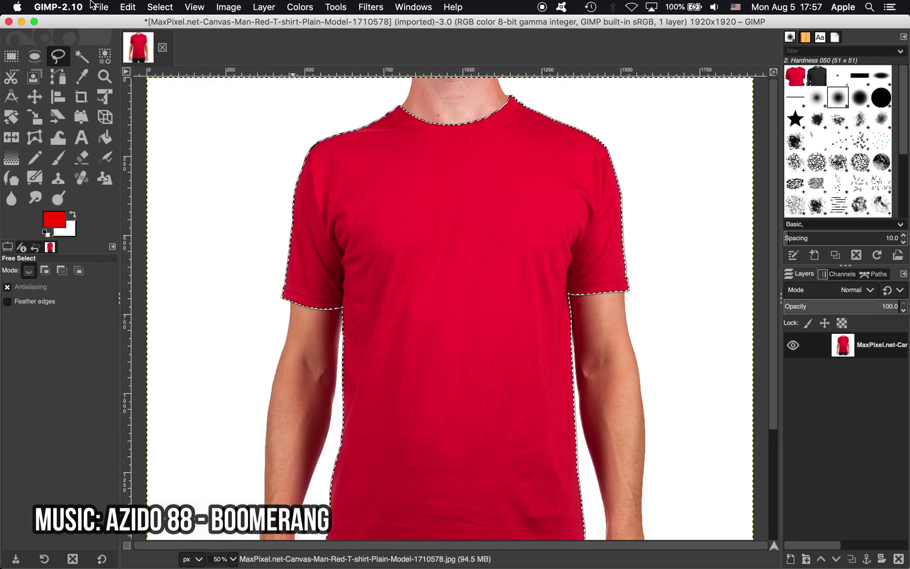
# Copy the selected shirt and add a new transparent-filled layer above the photo
pyautogui.click(128, 7)
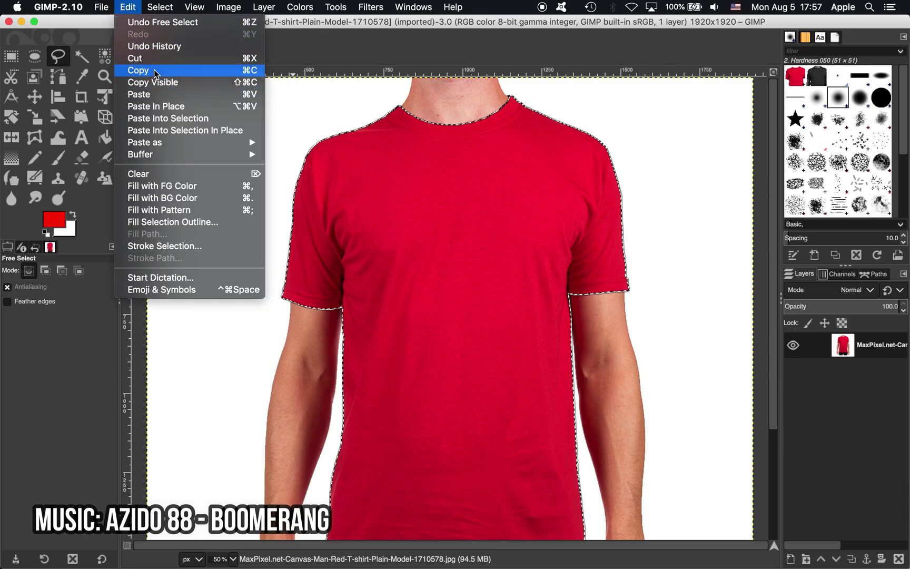
pyautogui.click(154, 70)
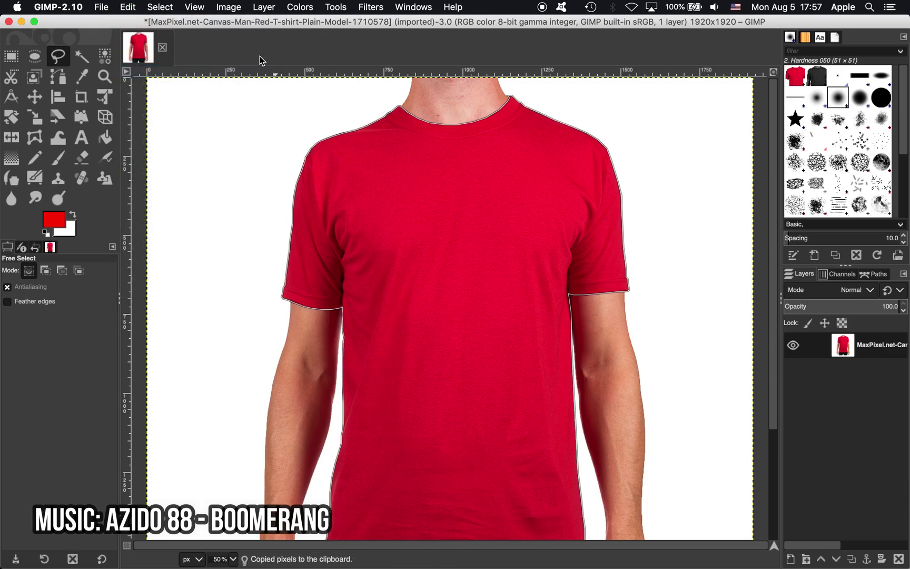
pyautogui.click(264, 7)
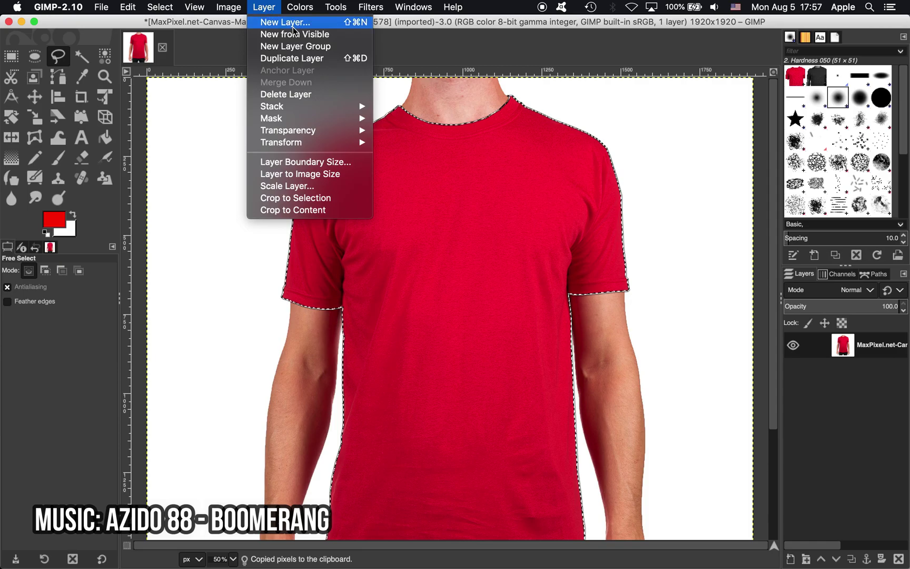
pyautogui.click(295, 24)
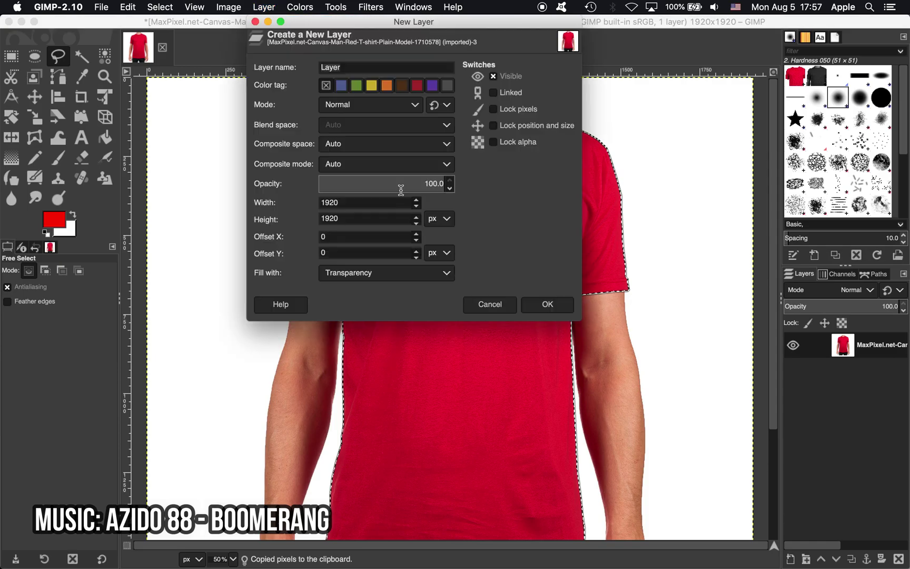
pyautogui.click(547, 306)
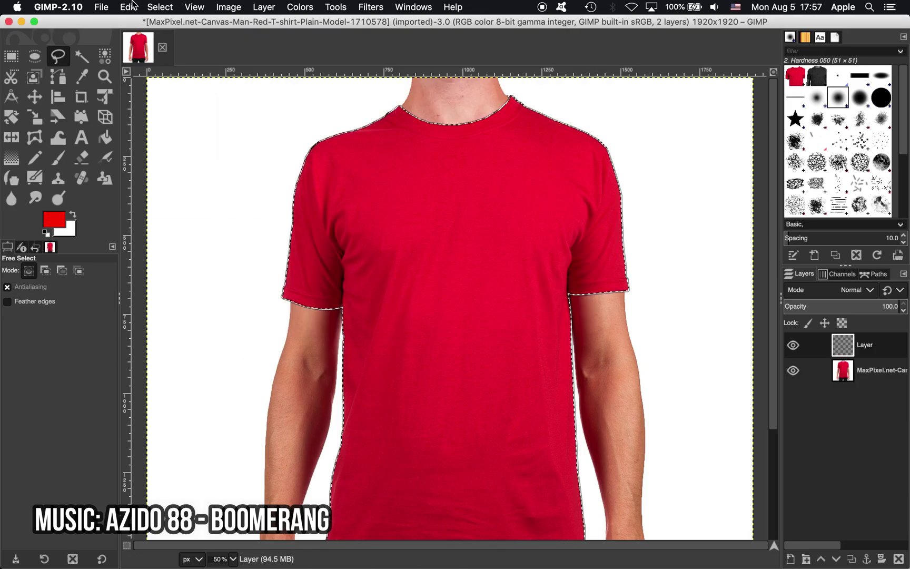
# Paste the shirt in place and anchor it onto the new layer
pyautogui.click(127, 6)
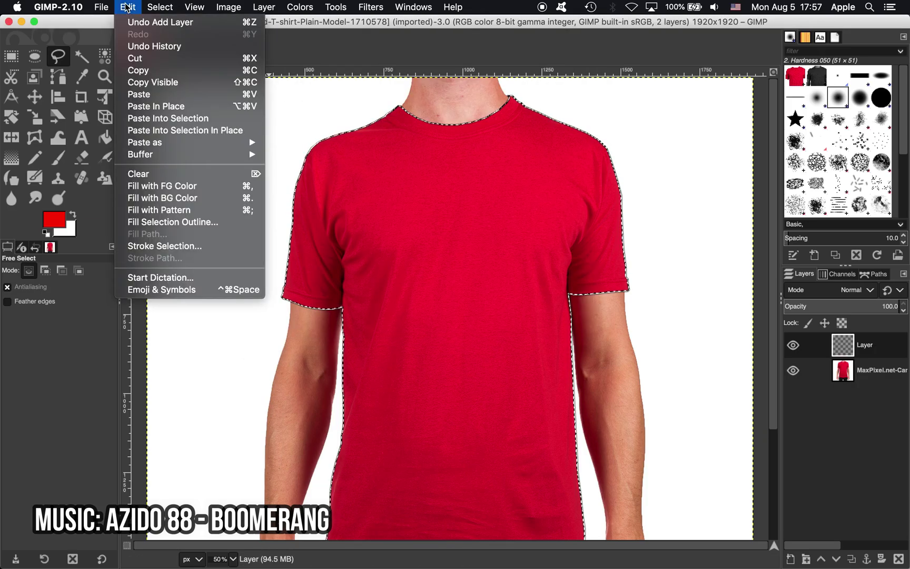
pyautogui.click(173, 107)
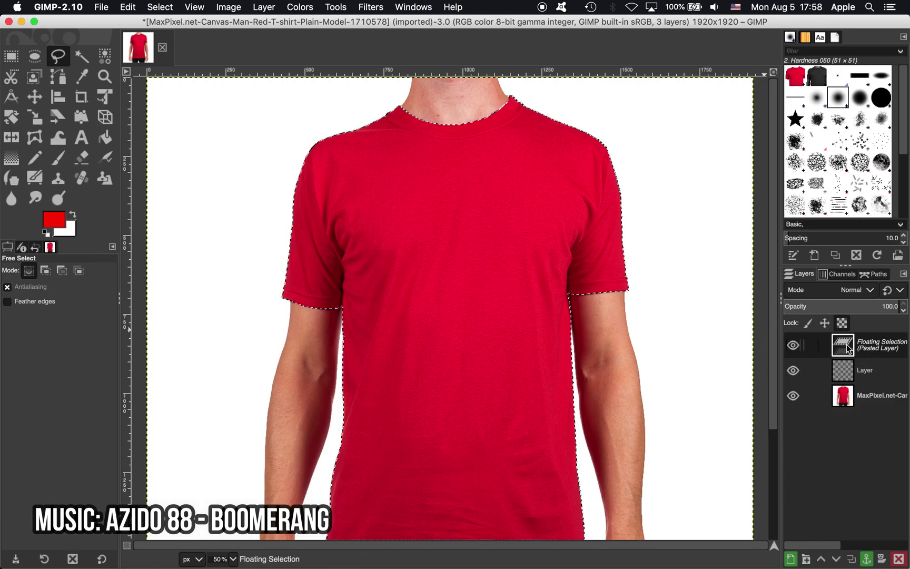
pyautogui.click(261, 218)
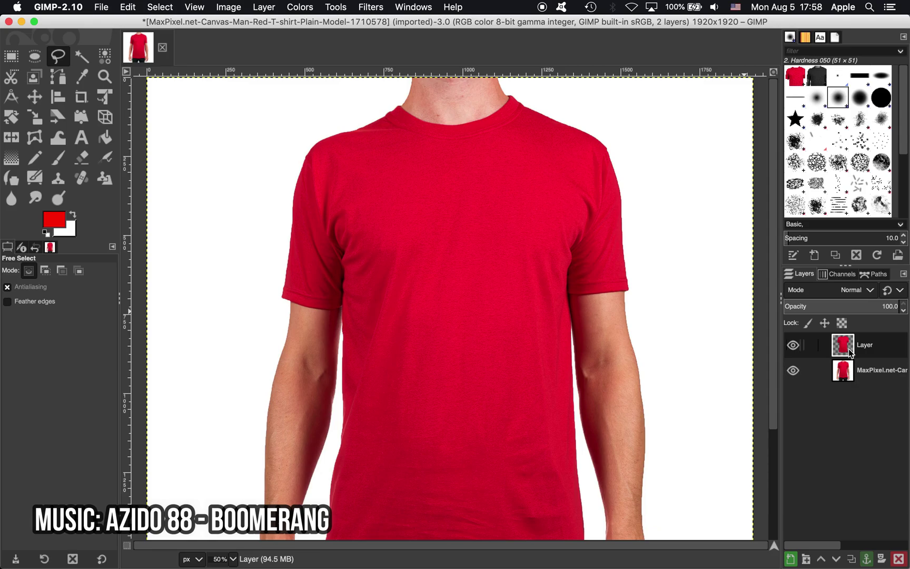
pyautogui.click(301, 7)
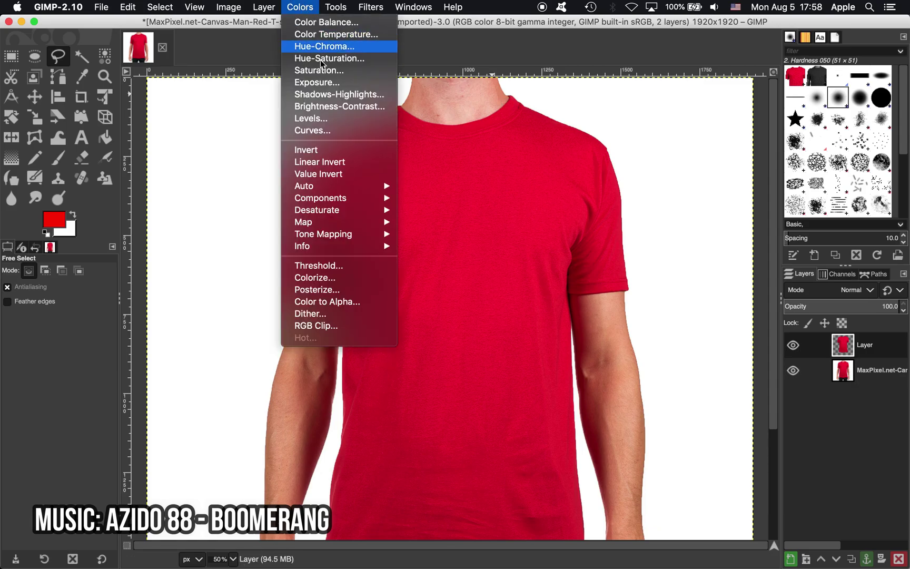
# Open Colorize, sweep Hue through blue to magenta, then drop Saturation to zero
pyautogui.click(315, 278)
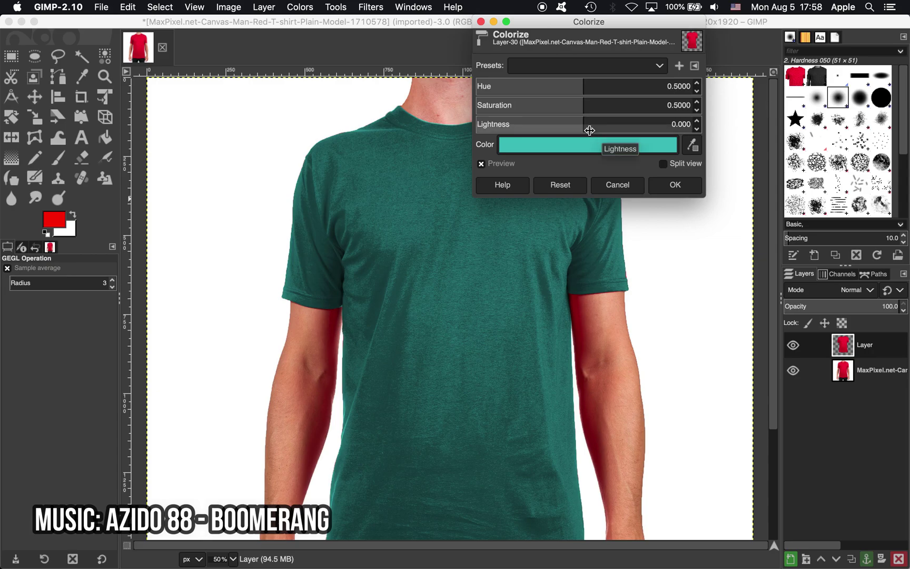
pyautogui.moveTo(583, 86); pyautogui.dragTo(791, 101)
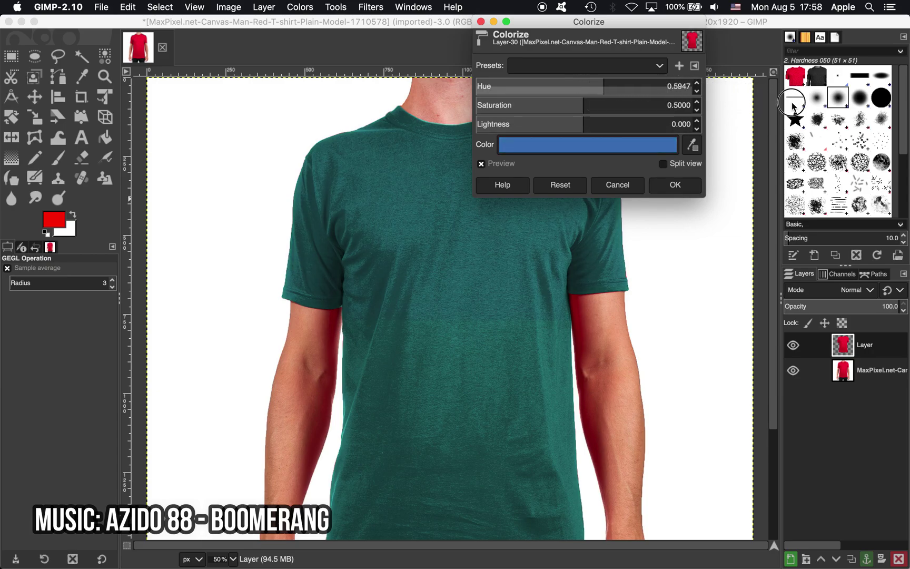
pyautogui.moveTo(634, 79); pyautogui.dragTo(620, 83)
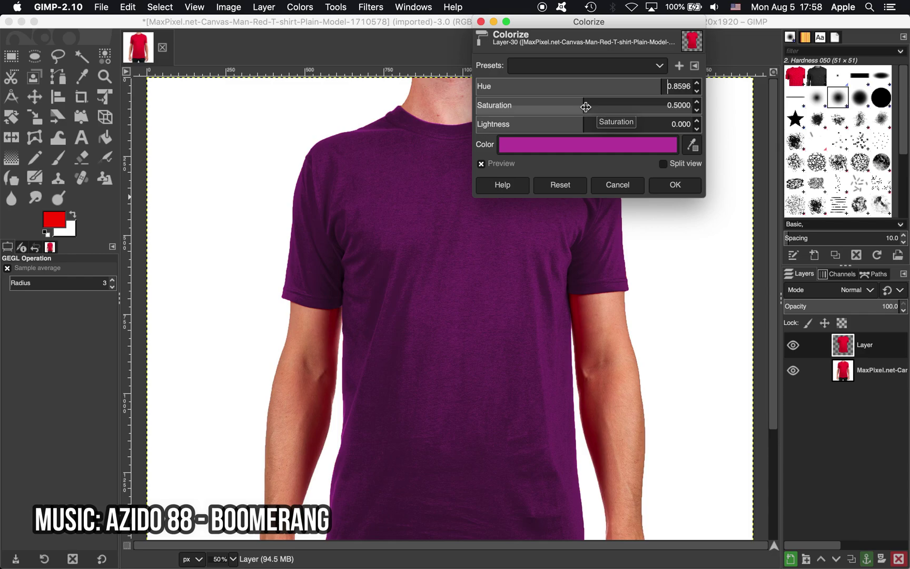
pyautogui.moveTo(585, 107); pyautogui.dragTo(715, 105)
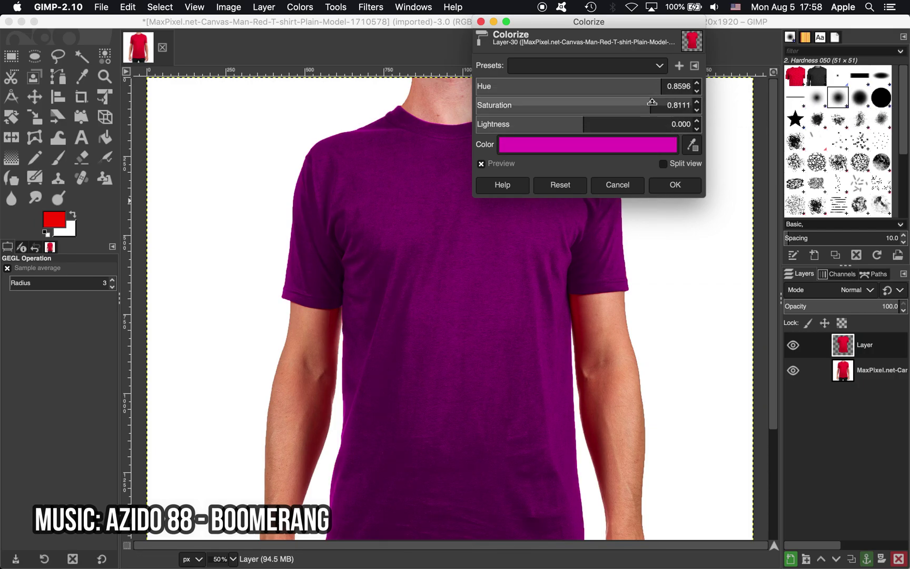
pyautogui.click(486, 98)
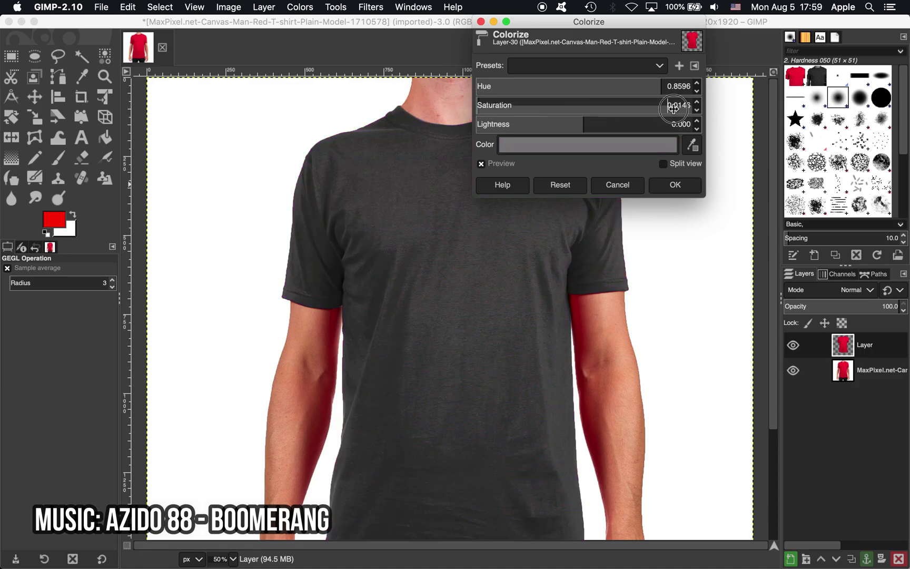
# Set Colorize Hue to about 0.13, Saturation 1.0 and Lightness about 0.16
pyautogui.moveTo(559, 111); pyautogui.dragTo(734, 134)
pyautogui.moveTo(660, 118)
pyautogui.mouseDown()
pyautogui.moveTo(529, 120)
pyautogui.moveTo(603, 124)
pyautogui.mouseUp()
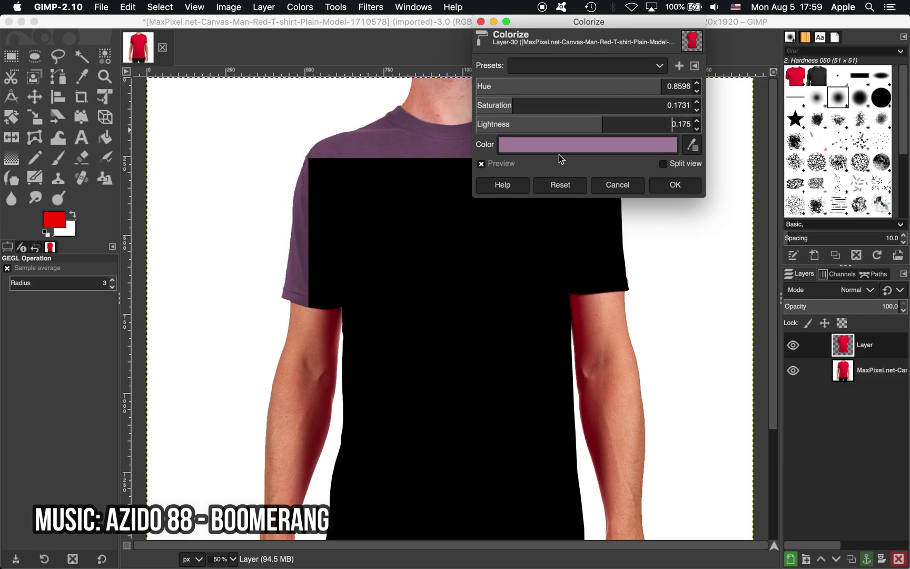
pyautogui.moveTo(591, 86)
pyautogui.mouseDown()
pyautogui.moveTo(507, 85)
pyautogui.moveTo(655, 101)
pyautogui.moveTo(551, 106)
pyautogui.moveTo(684, 104)
pyautogui.mouseUp()
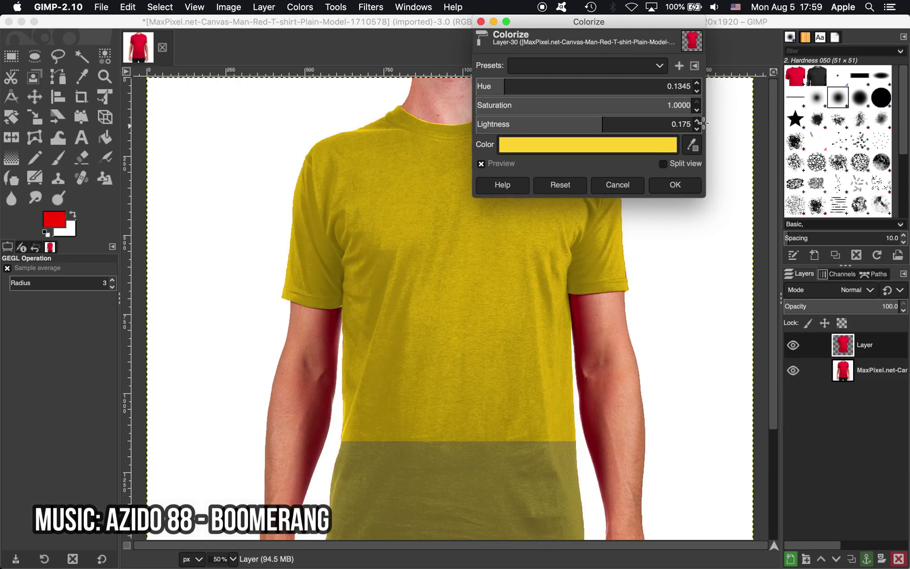
pyautogui.moveTo(599, 125); pyautogui.dragTo(598, 125)
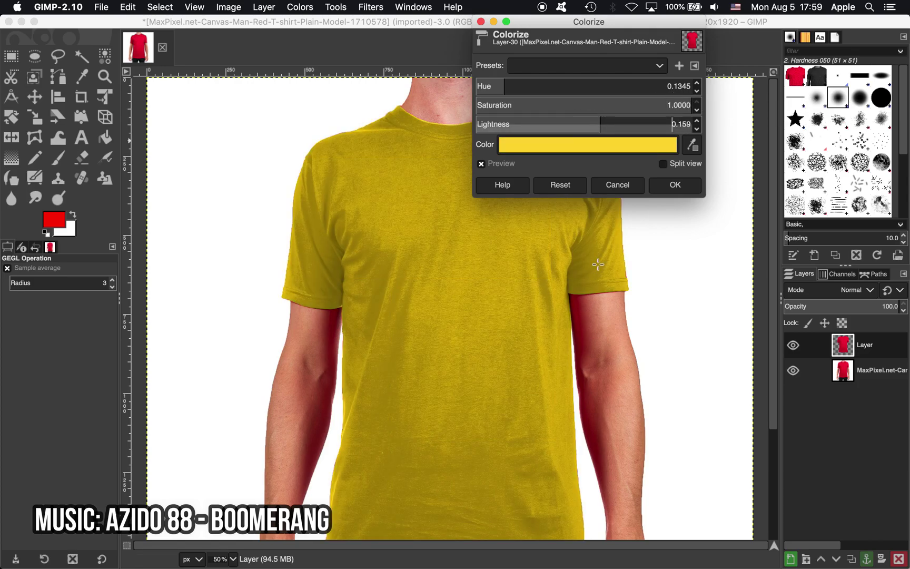
# Apply the yellow Colorize and zoom to 20% to view the whole photo
pyautogui.click(674, 186)
pyautogui.click(233, 559)
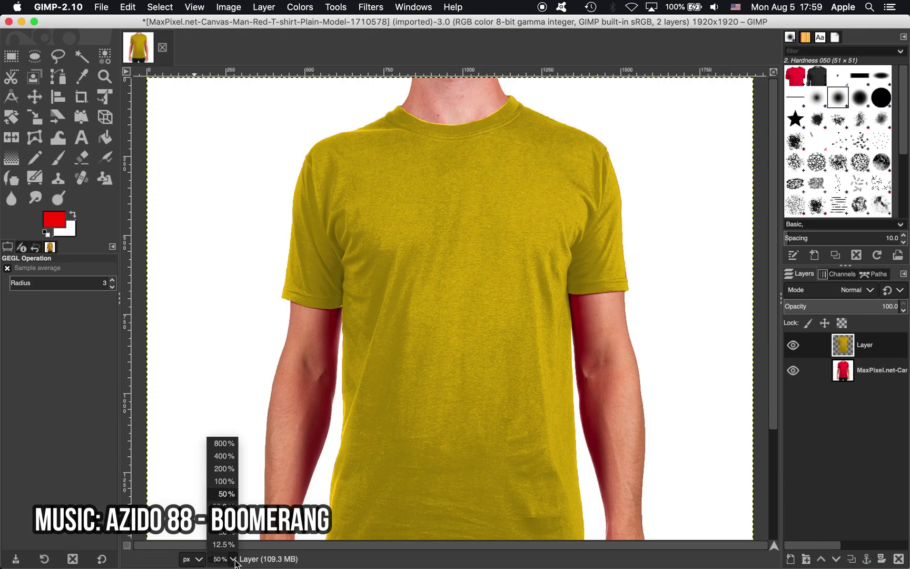
pyautogui.click(225, 532)
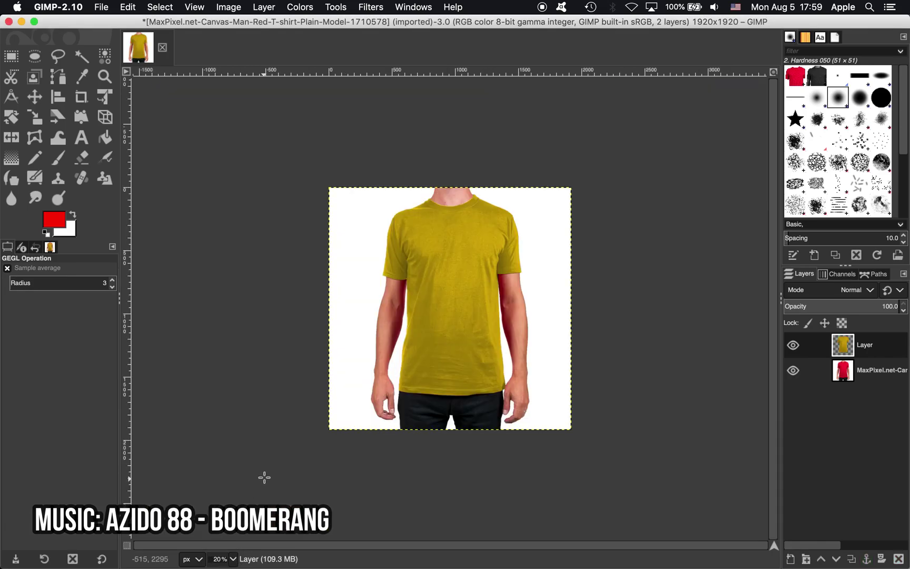